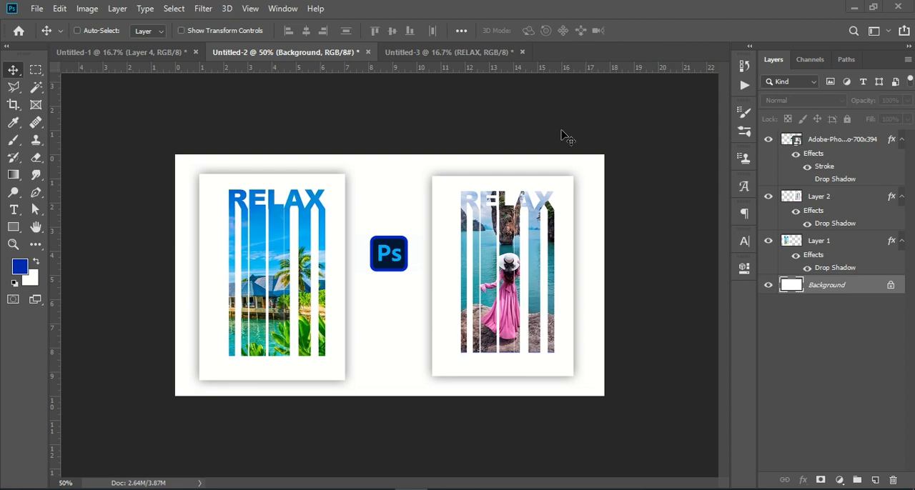
Examine the finished RELAX poster in Untitled-1, comparing its two image versions by toggling the visibility of Layer 3 and Layer 4.
click(445, 54)
click(304, 53)
click(172, 52)
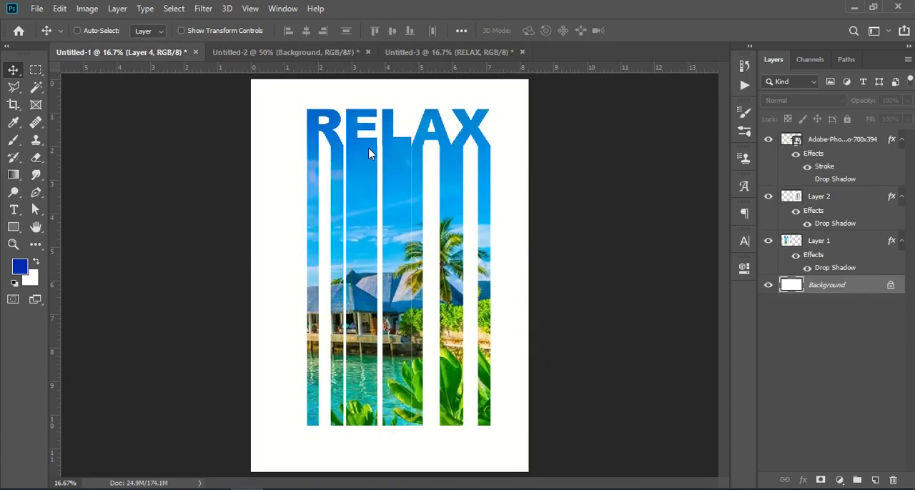
click(806, 345)
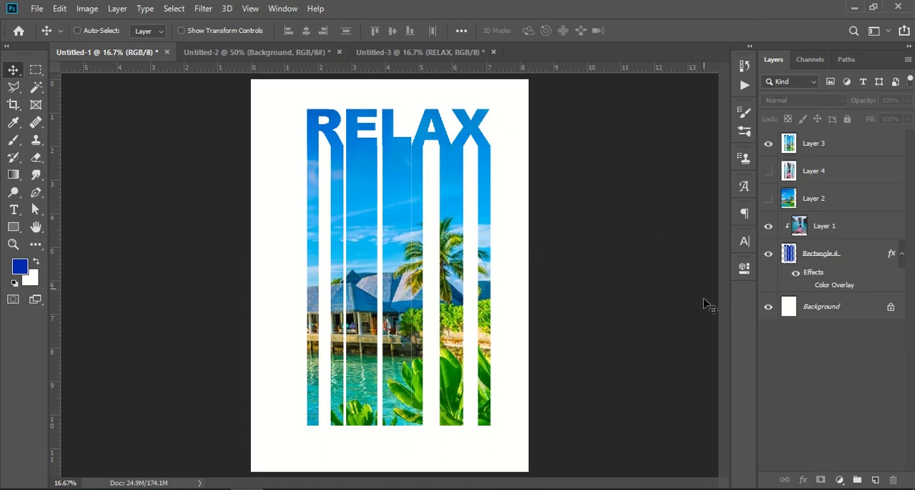
click(770, 146)
click(767, 171)
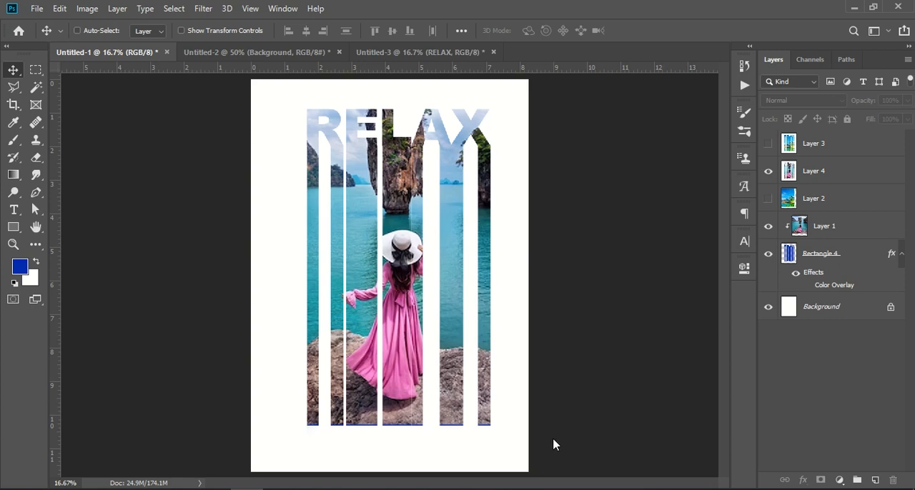
click(768, 173)
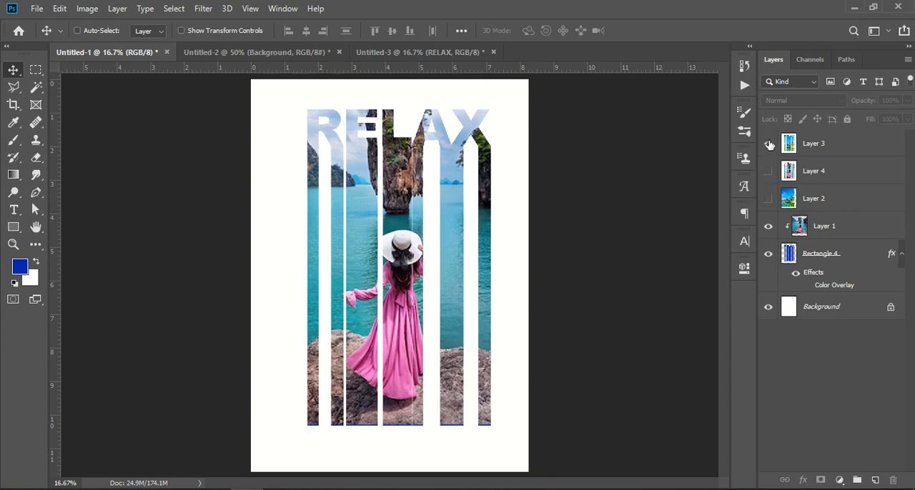
click(770, 145)
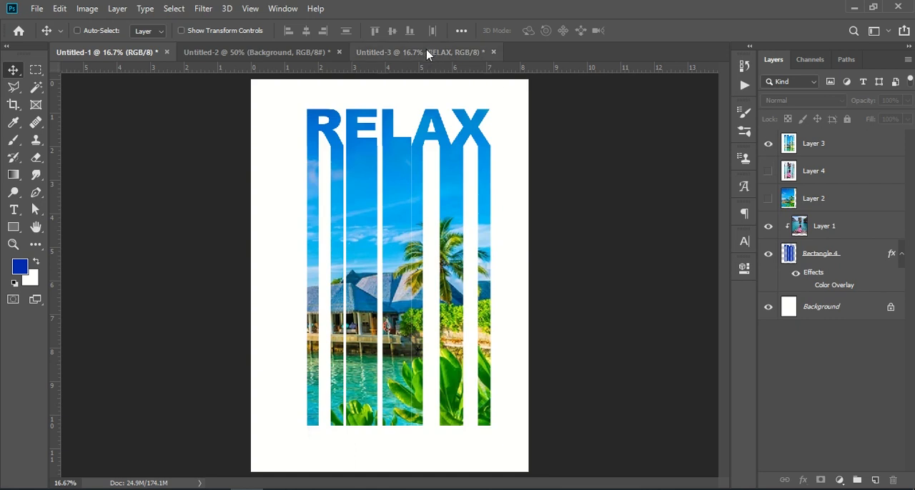
Inspect the font settings of the RELAX text in the Untitled-3 document.
click(428, 54)
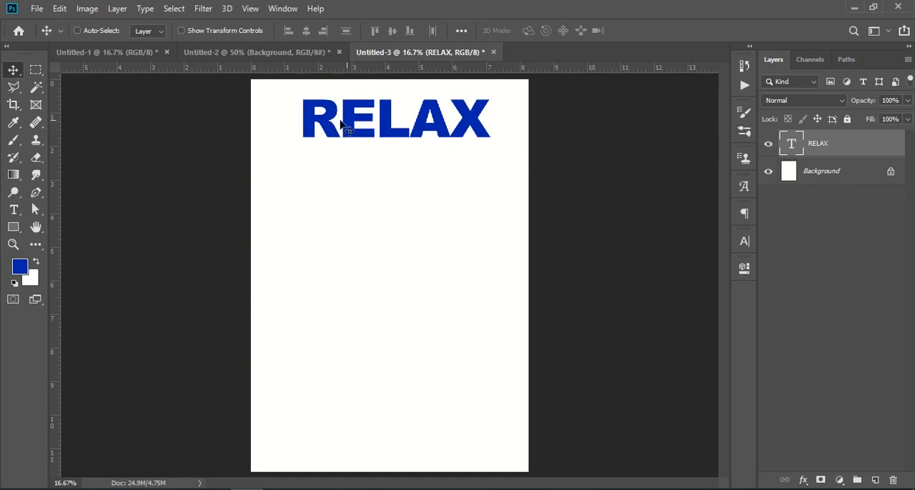
click(14, 213)
drag(301, 136, 509, 137)
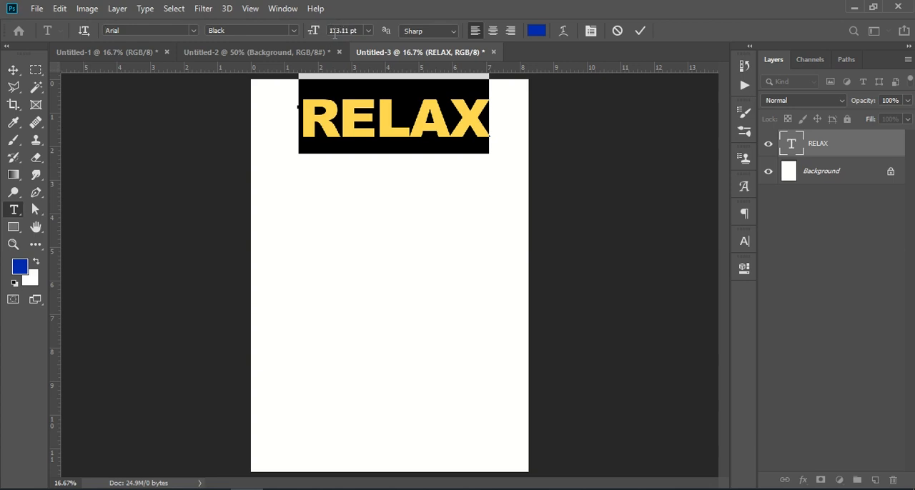
click(640, 33)
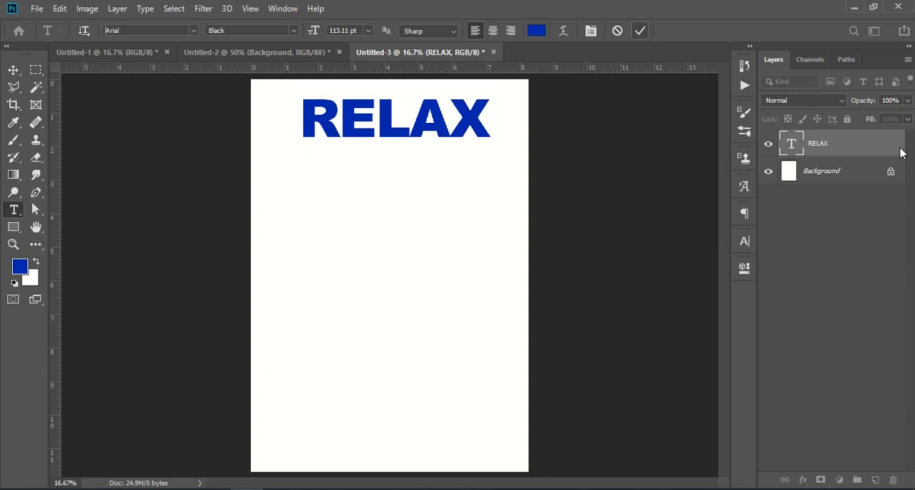
Look at the stripes below the letters in Untitled-1 as a reference and return to Untitled-3.
click(241, 53)
click(129, 54)
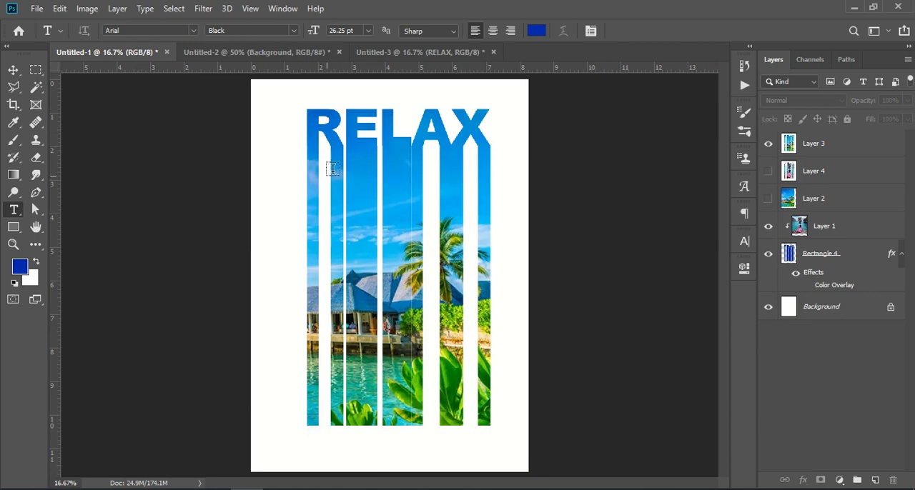
click(405, 54)
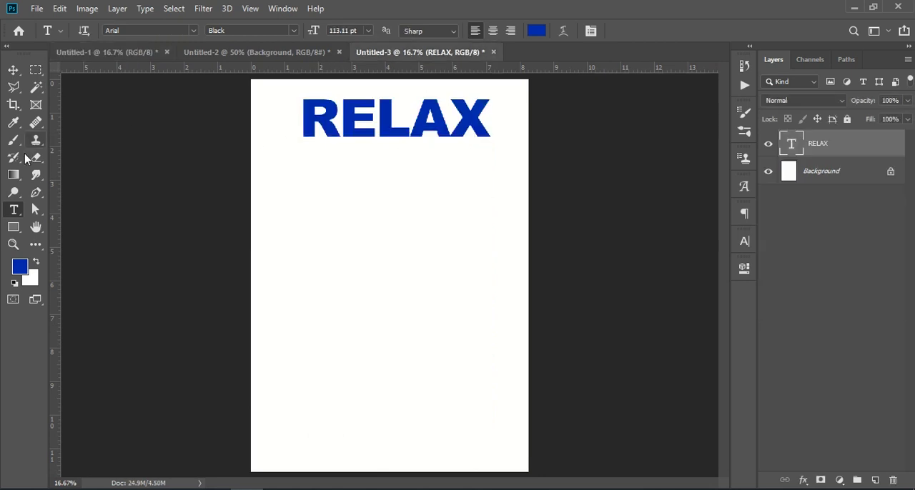
Draw a rectangle about 91 × 3011 px from the R's left leg down to the page's bottom edge.
drag(13, 229, 35, 229)
right_click(12, 229)
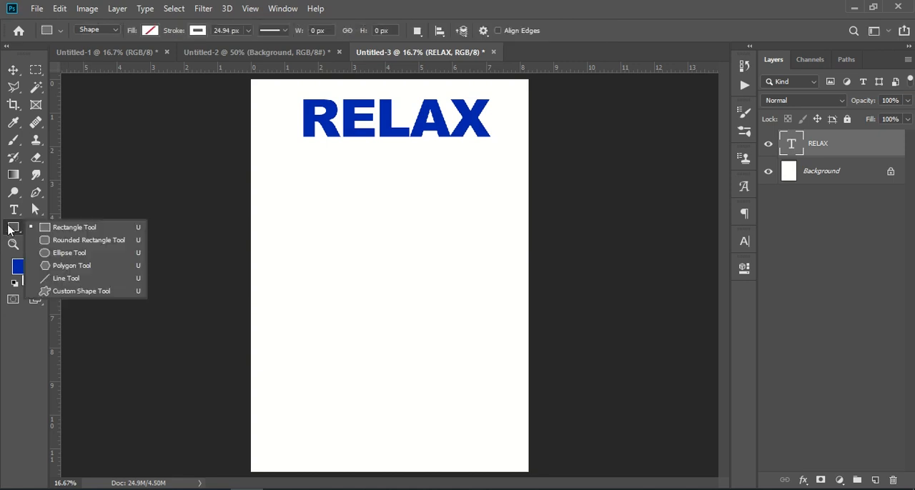
click(60, 228)
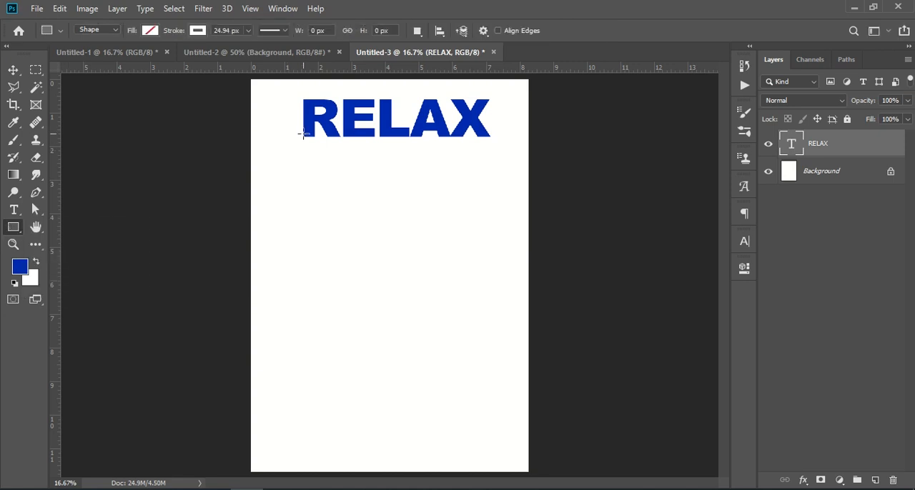
drag(304, 135, 314, 472)
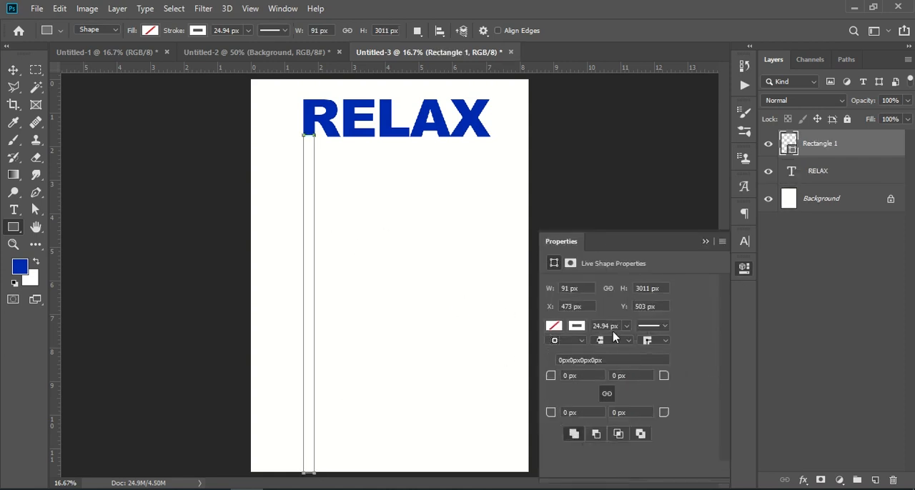
Remove the stroke from the rectangle under the R's left leg and fill it with the same blue as the text.
click(577, 327)
click(565, 301)
click(659, 268)
click(555, 329)
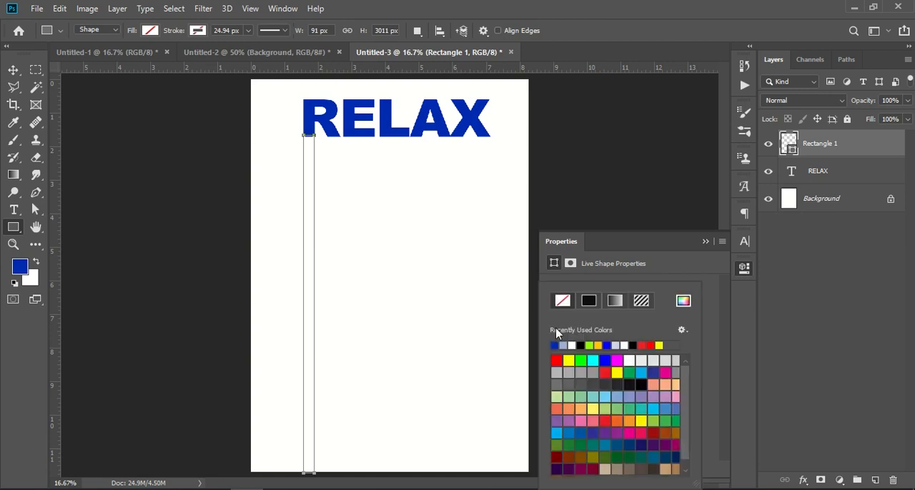
click(557, 343)
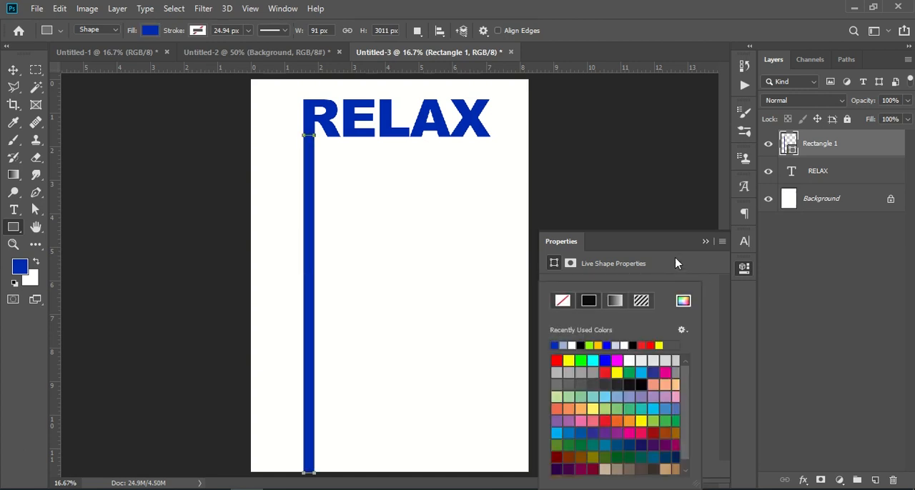
click(705, 242)
click(812, 269)
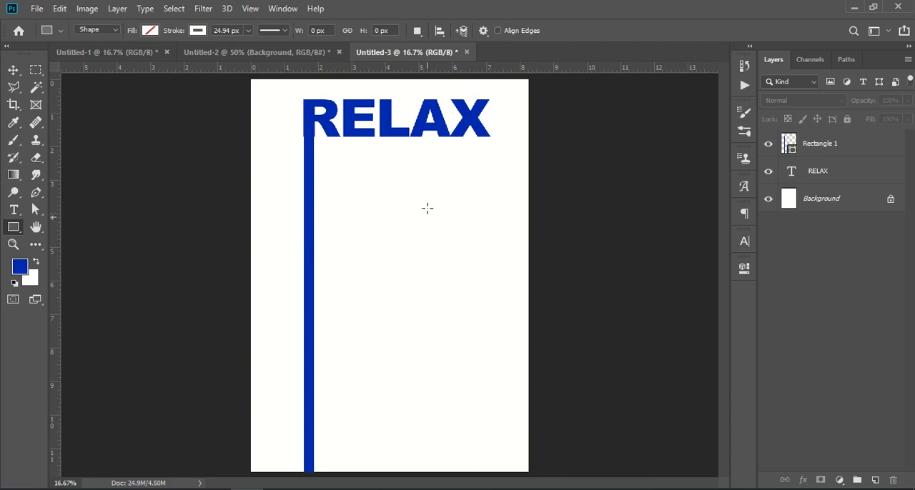
Draw a rectangle about 103 × 3023 px below the R's right leg, with no stroke and the text's blue as fill.
drag(328, 136, 339, 473)
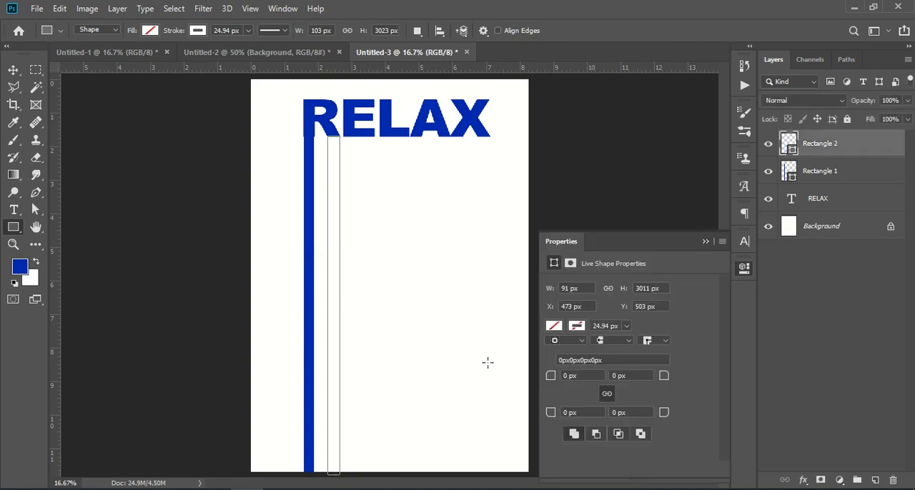
click(576, 326)
click(560, 309)
click(621, 283)
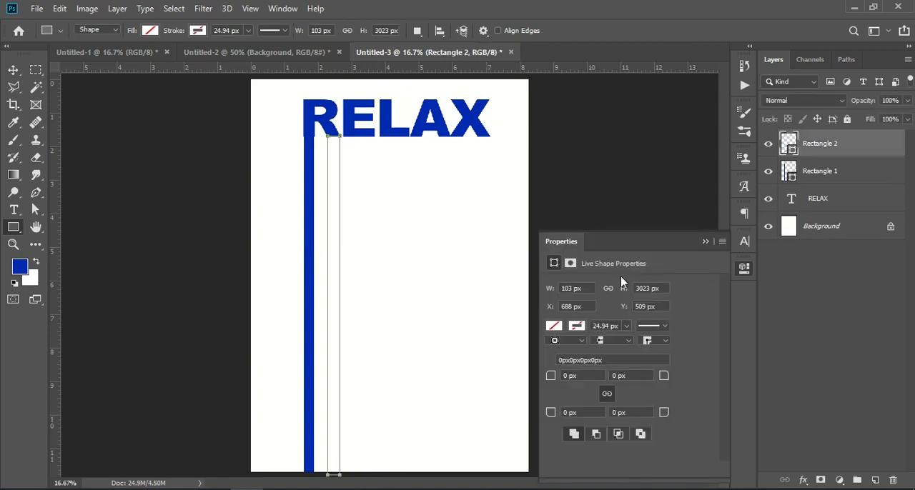
click(554, 326)
click(556, 345)
click(700, 247)
click(705, 241)
click(16, 74)
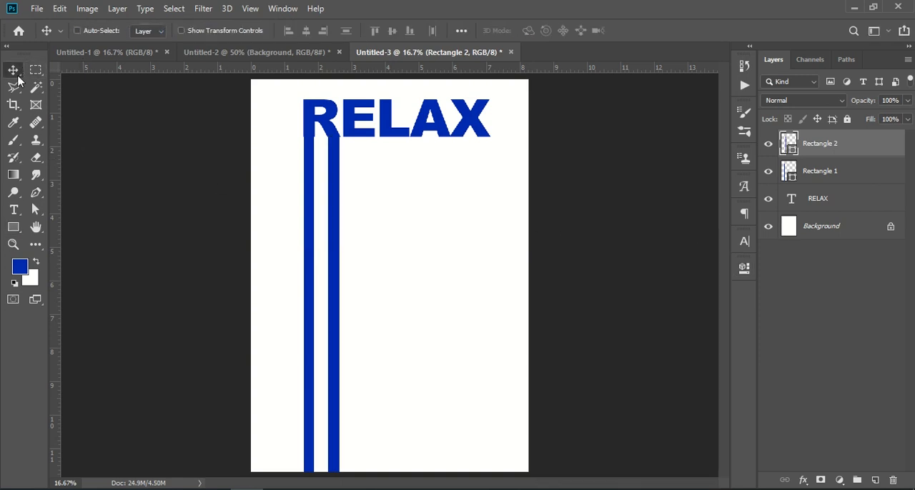
Draw two blue rectangles down to the page's bottom edge, about 271 × 3065 px under the E and 258 × 3191 px under the L.
click(13, 227)
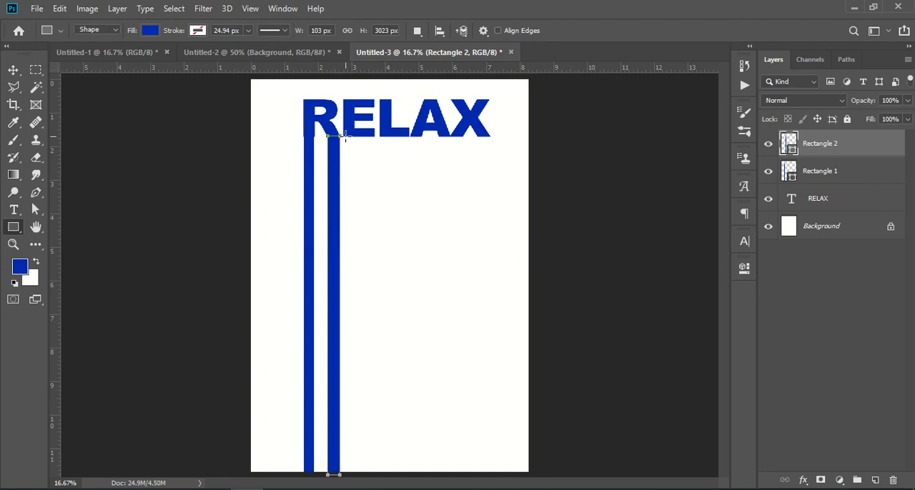
drag(344, 136, 374, 479)
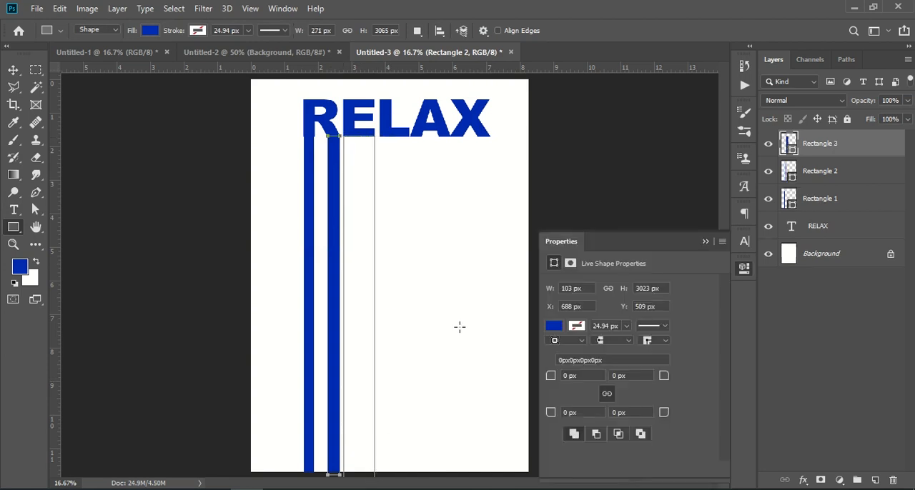
click(705, 242)
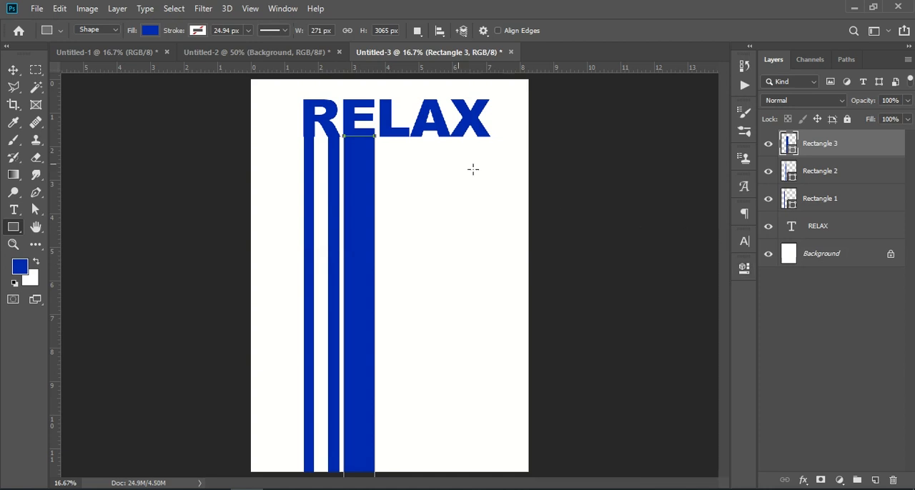
drag(379, 135, 409, 487)
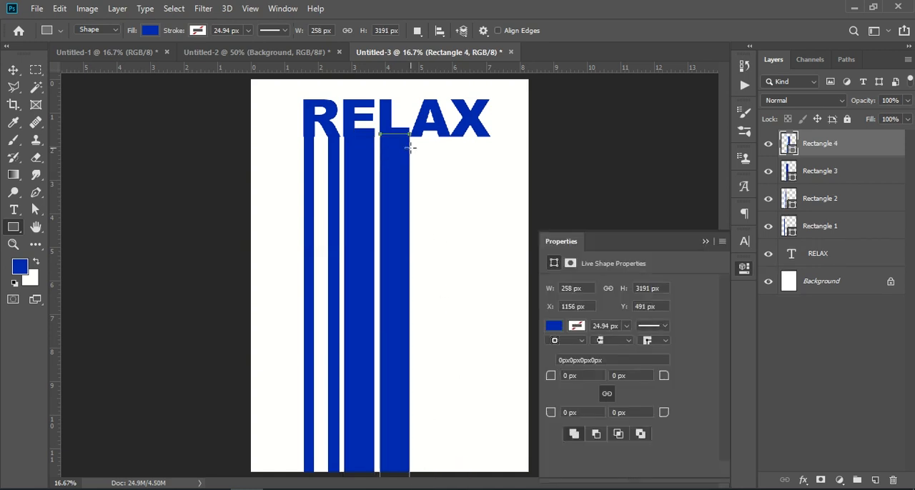
Draw four blue stripes past the page's bottom edge under the legs of the A and X, the last three about 103, 84 and 115 px wide.
drag(404, 133, 422, 473)
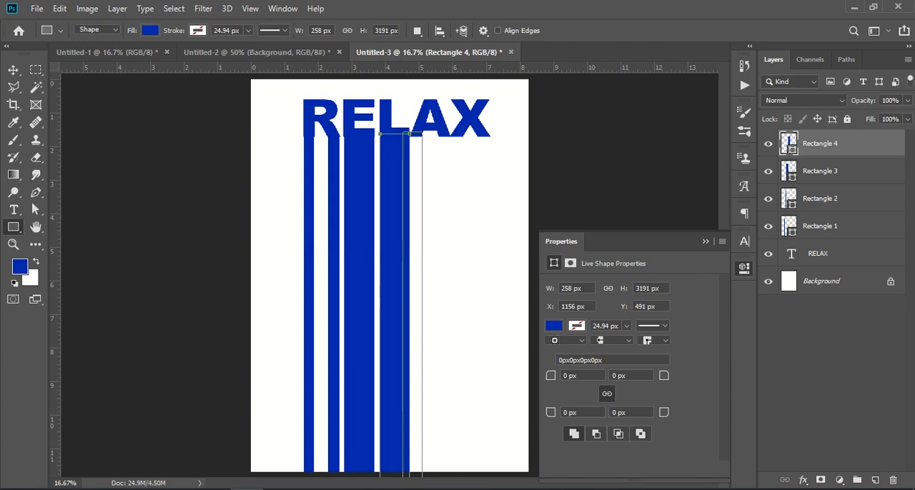
drag(437, 135, 450, 478)
drag(450, 134, 462, 477)
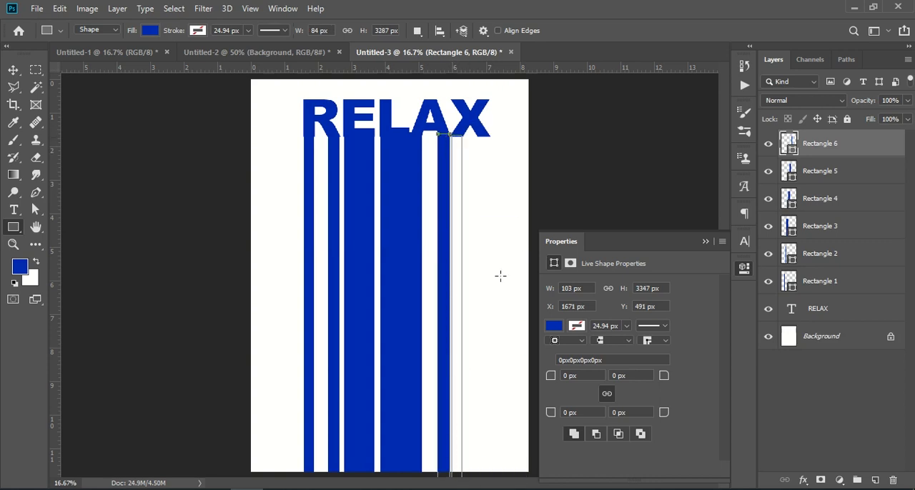
drag(477, 134, 491, 476)
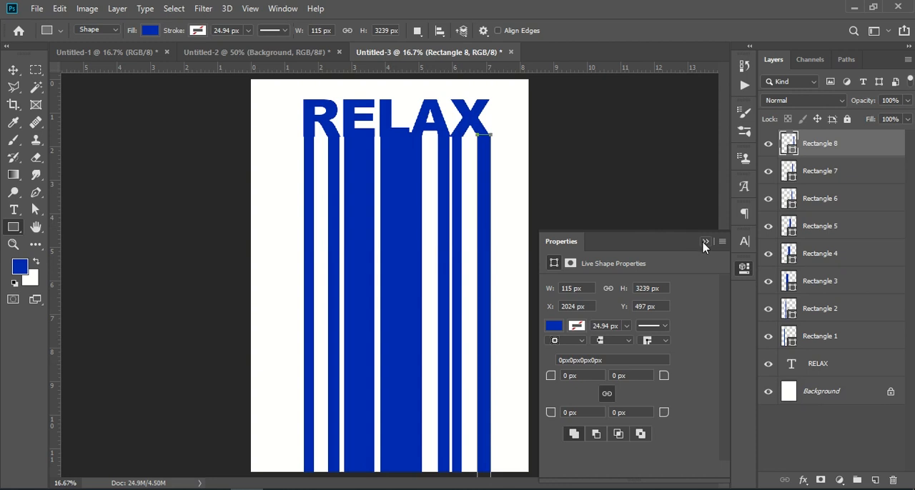
click(705, 242)
Widen Rectangle 1 under the R's left leg to 108.79% with Free Transform.
click(12, 69)
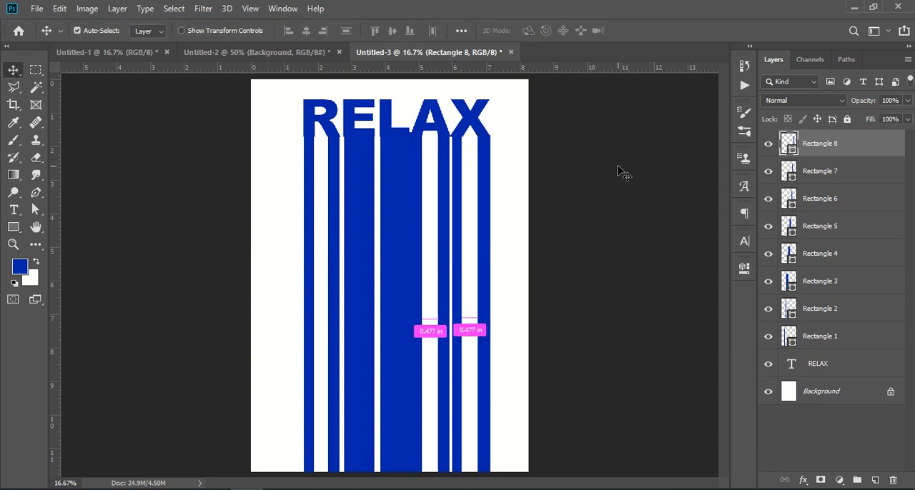
key(ctrl+plus)
scroll(446, 281, up, 3)
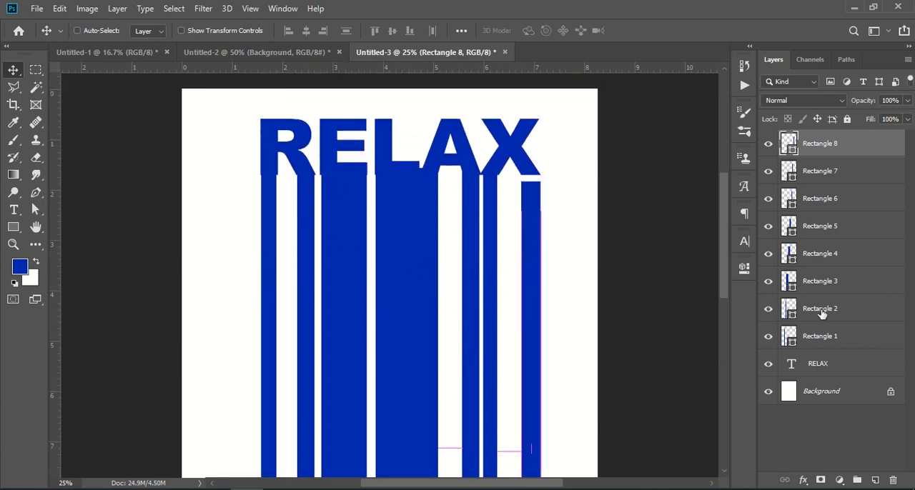
click(830, 337)
click(770, 337)
click(769, 337)
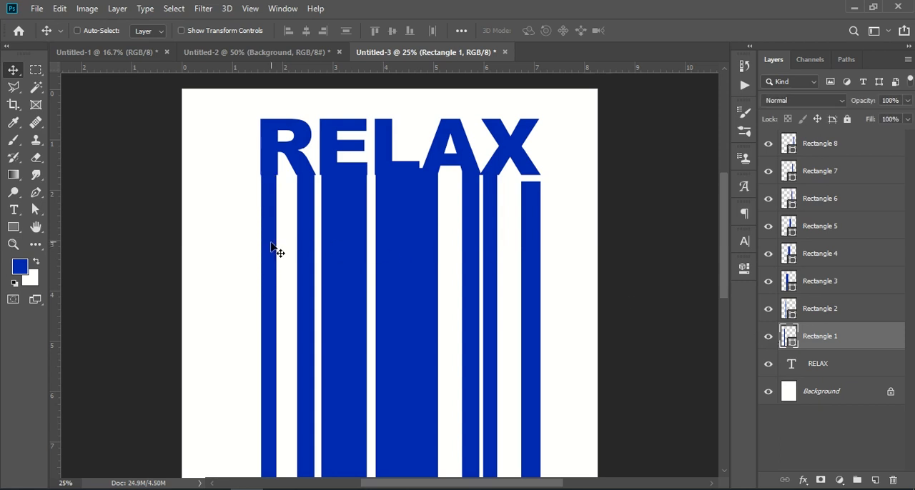
key(ctrl+t)
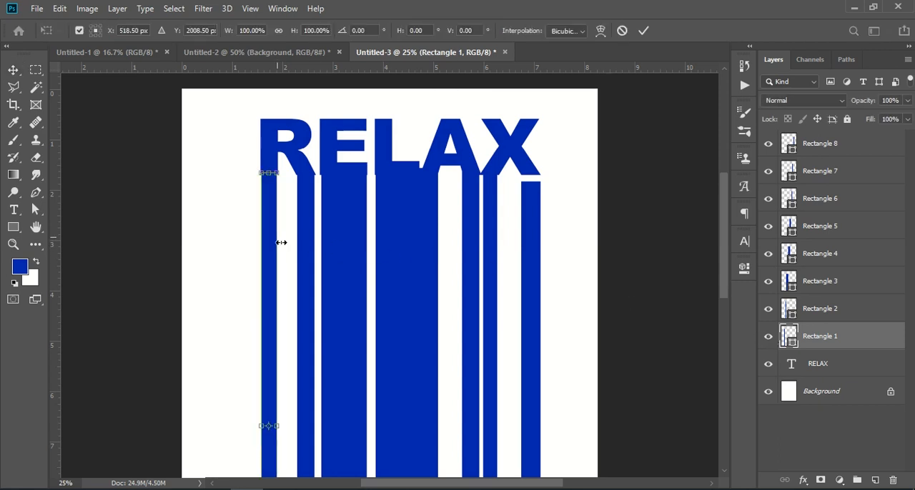
drag(281, 426, 284, 427)
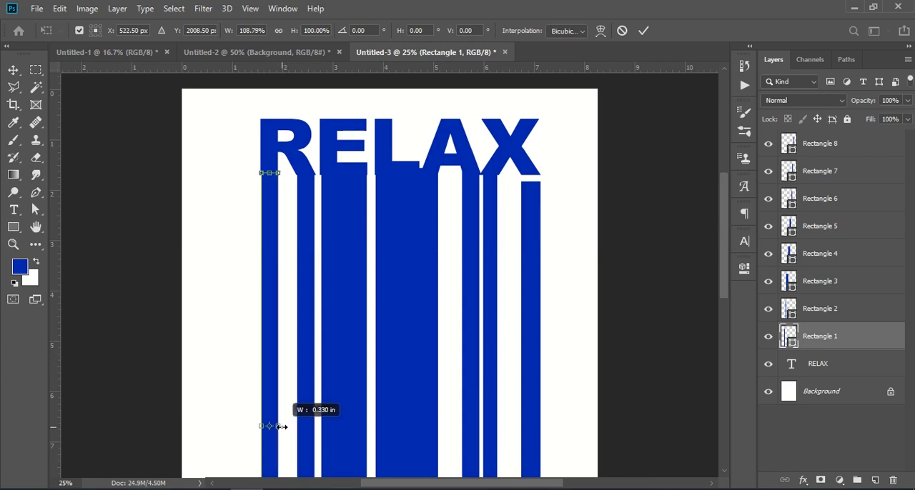
click(643, 30)
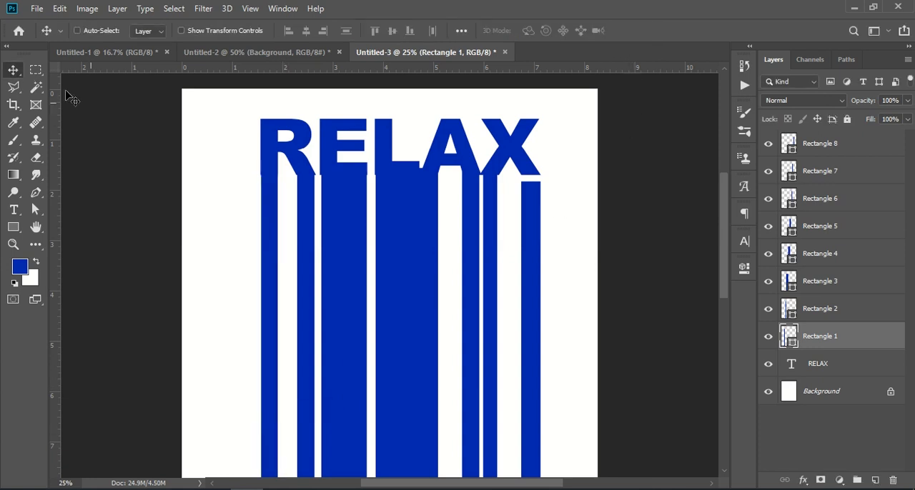
Nudge Rectangle 1 sideways to align it with the R's left leg.
drag(271, 239, 272, 246)
key(Left)
key(Left)
key(Right)
Widen Rectangle 2 slightly with Free Transform and reposition it under the R's right leg.
click(834, 311)
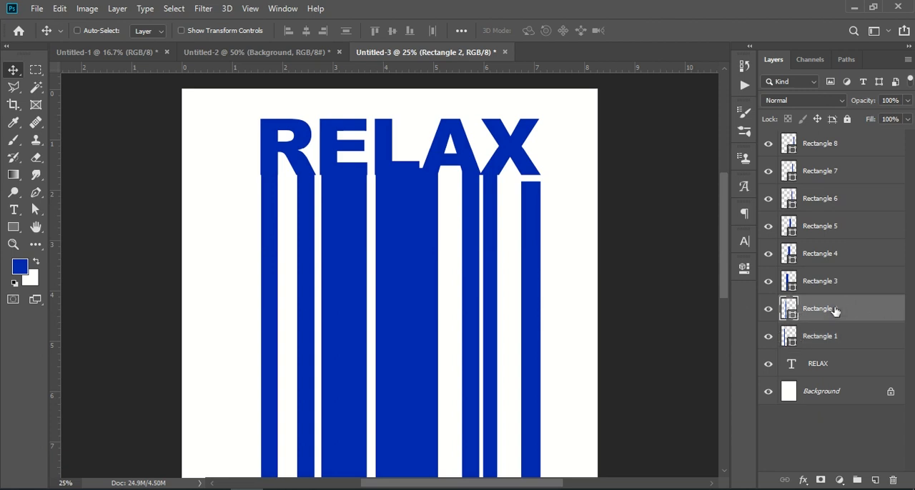
key(shift+Left)
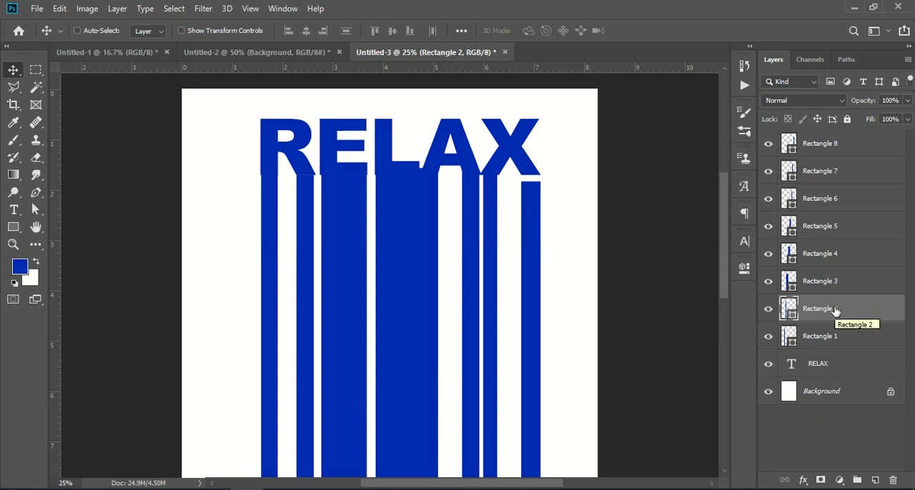
key(ctrl+t)
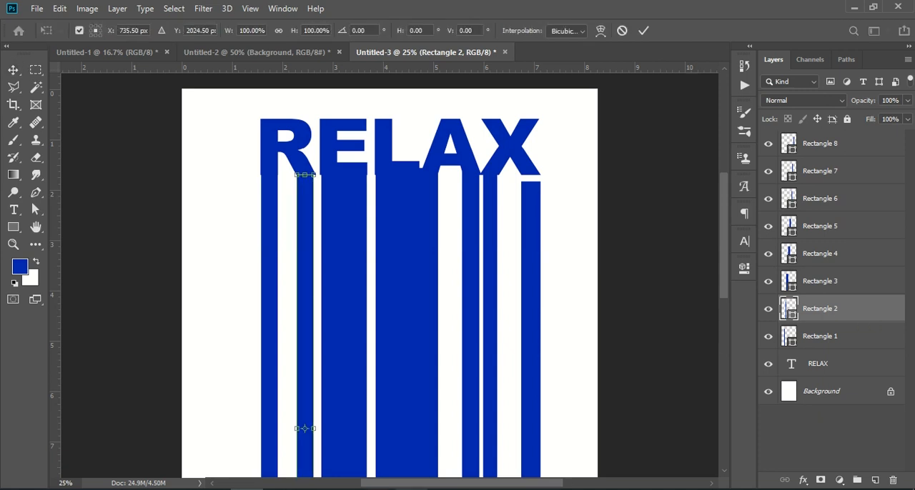
drag(315, 428, 317, 428)
click(642, 31)
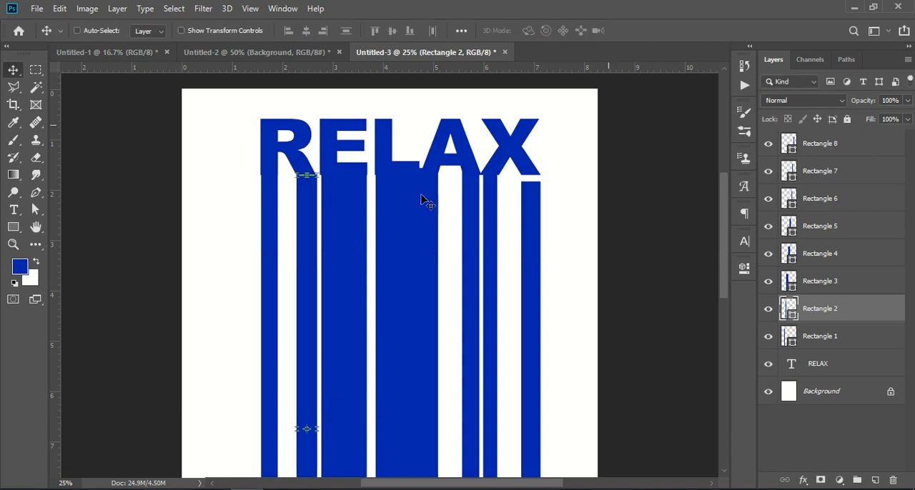
drag(300, 250, 309, 236)
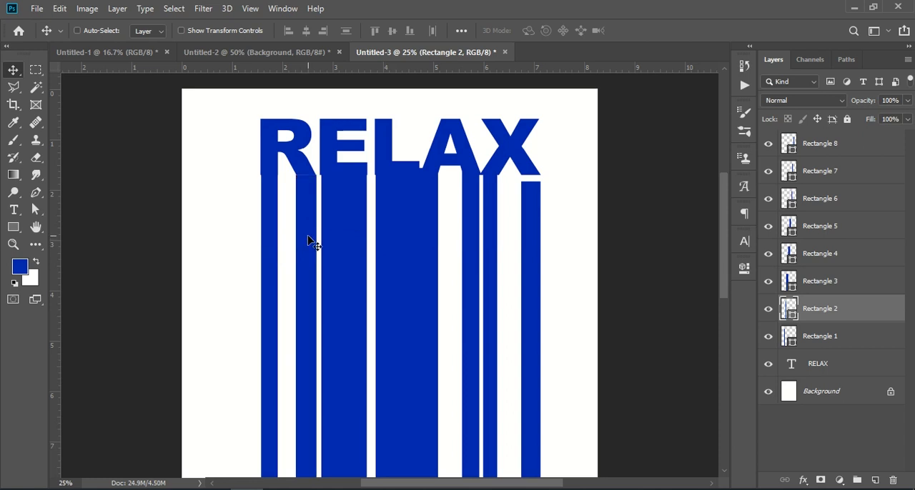
Narrow Rectangle 2 to 86.99% width with Free Transform and align it with the R's right leg.
key(ctrl+t)
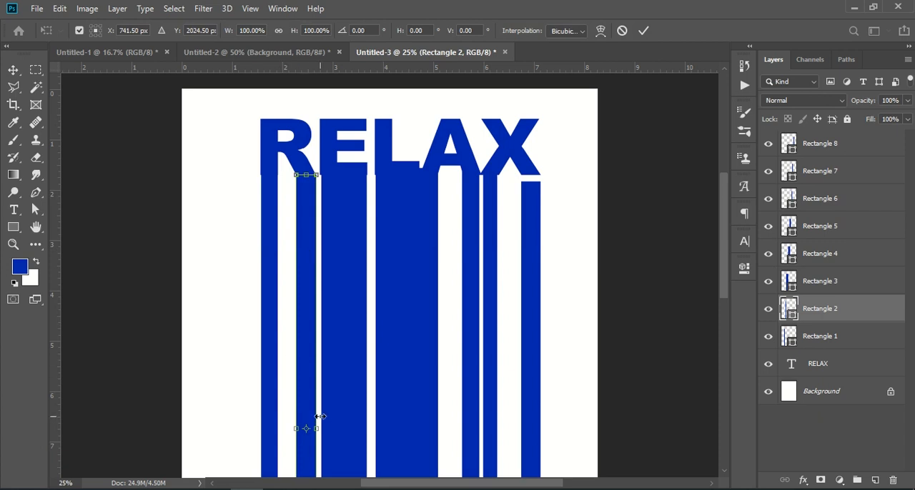
mouse_move(306, 429)
mouse_down()
mouse_move(316, 429)
mouse_move(306, 429)
mouse_up()
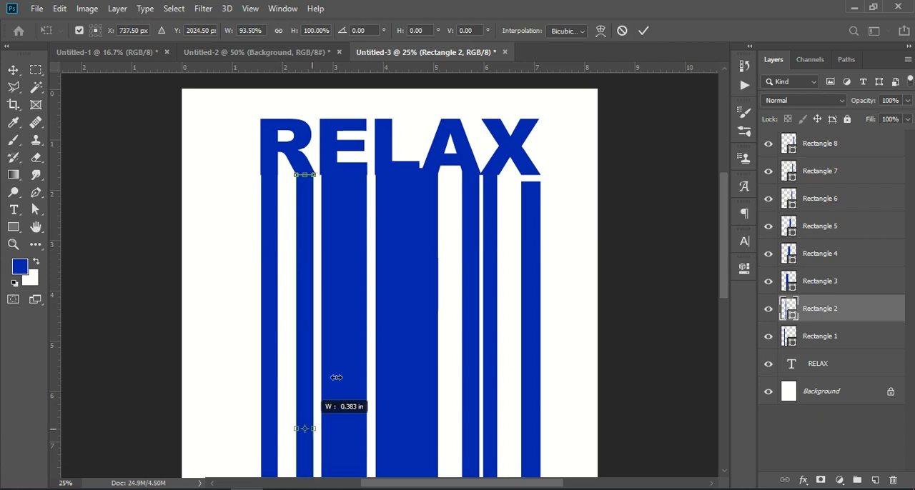
click(644, 30)
drag(310, 211, 310, 206)
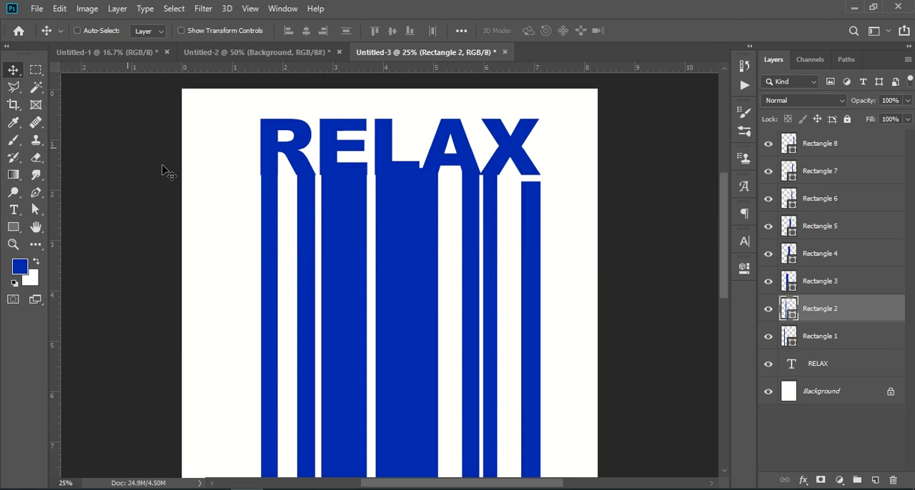
scroll(420, 251, down, 1)
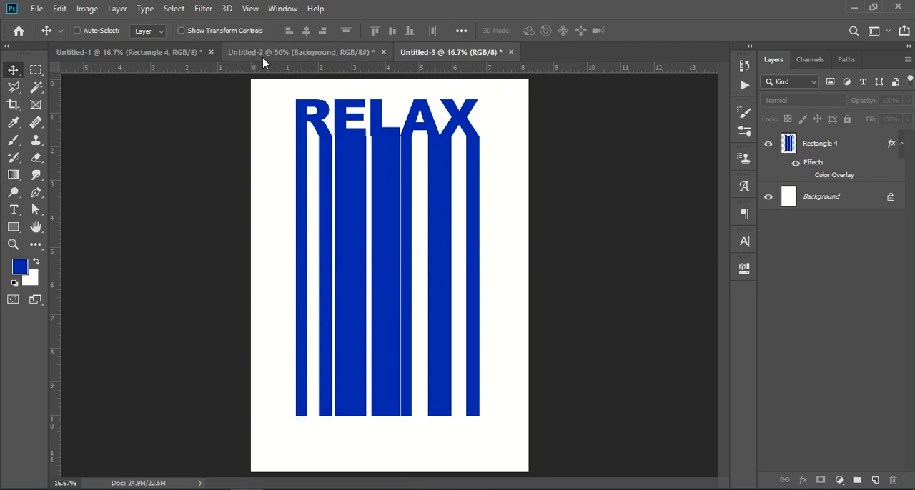
click(36, 8)
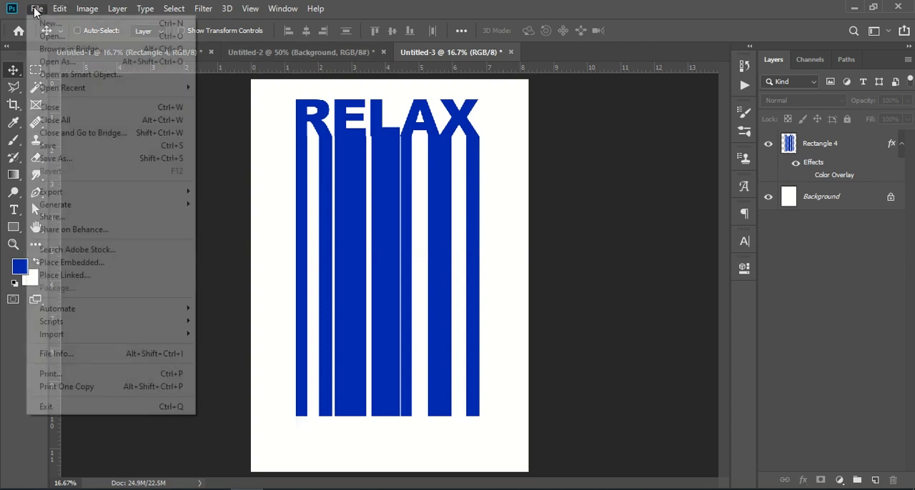
click(107, 261)
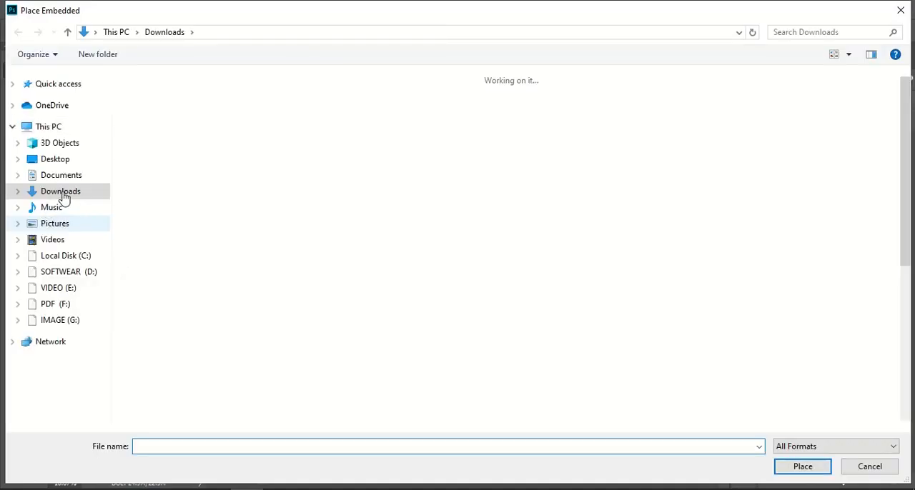
click(145, 105)
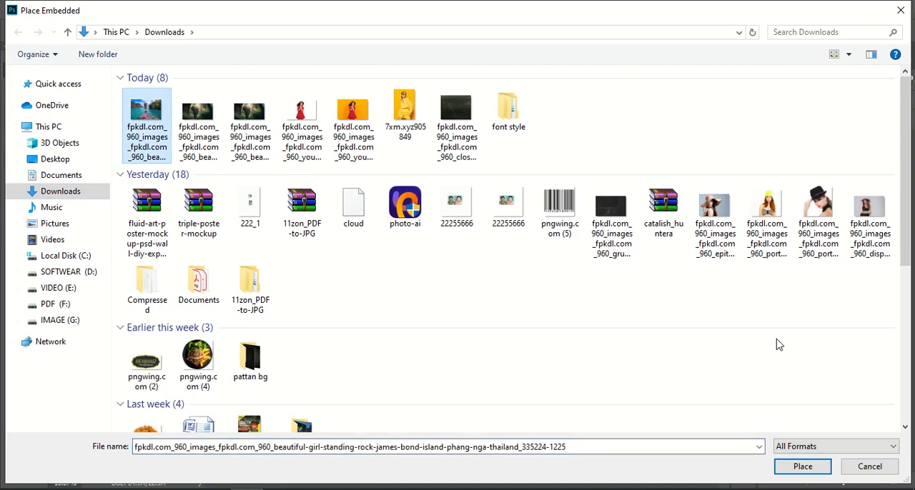
click(783, 466)
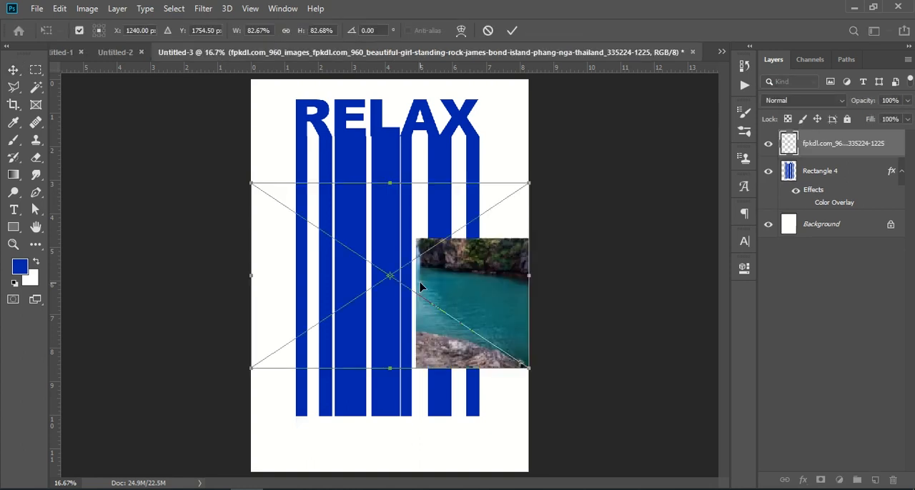
Scale the placed island photo to about 144% and position it to cover the RELAX lettering and its stripes.
drag(388, 186, 377, 98)
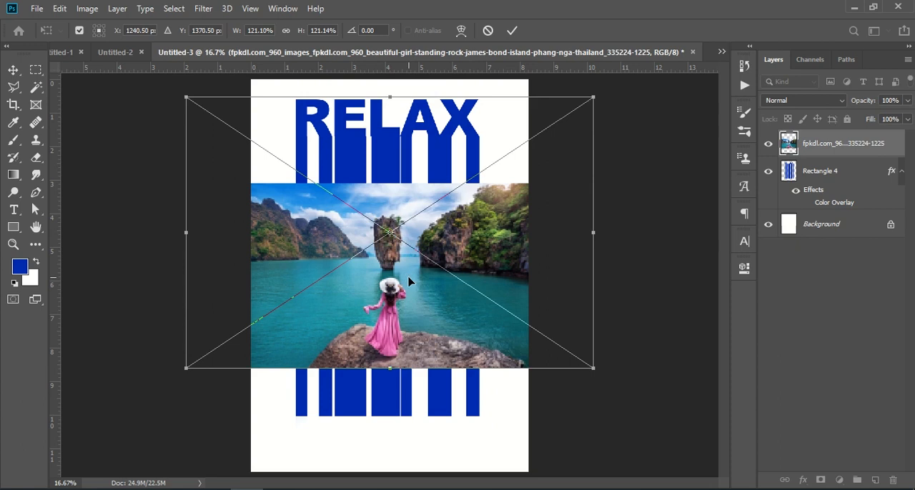
drag(406, 301, 398, 350)
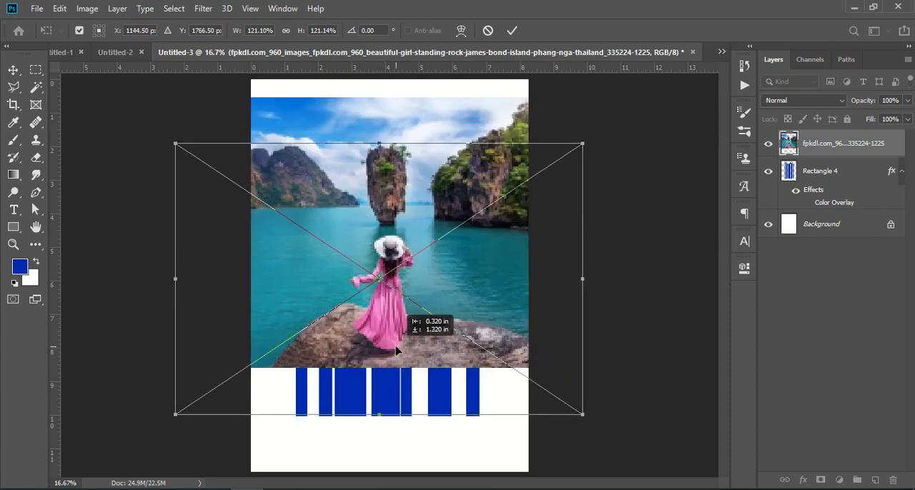
drag(401, 304, 402, 304)
drag(378, 143, 377, 92)
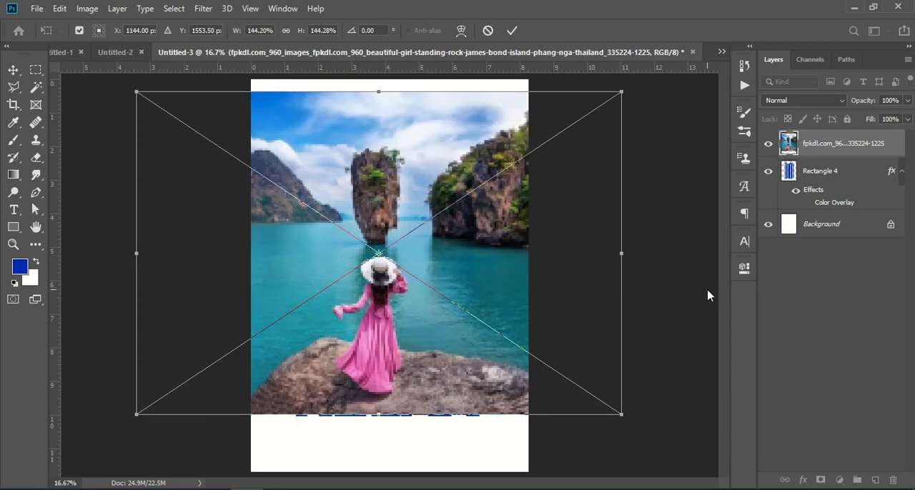
drag(387, 377, 387, 382)
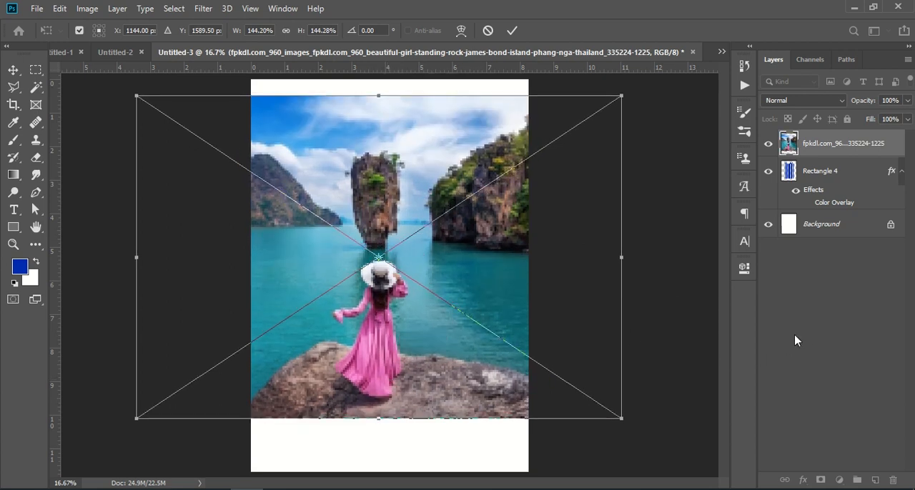
key(Return)
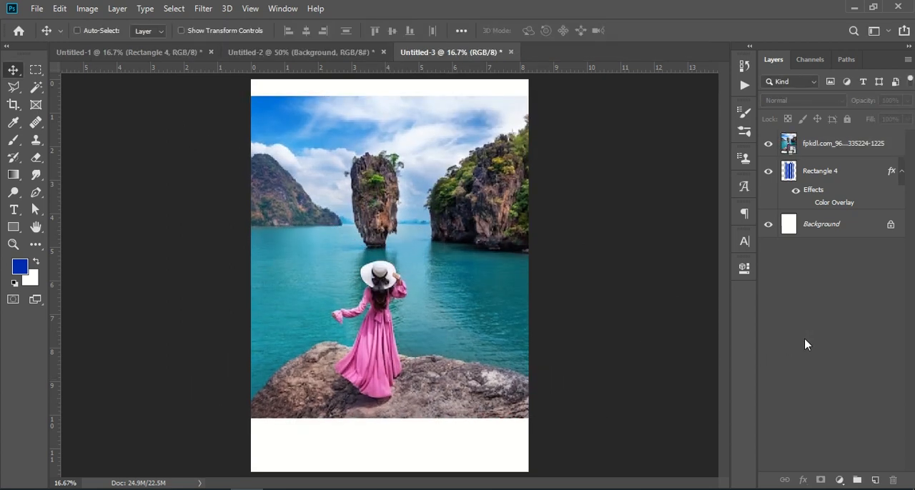
Clip the island photo to the Rectangle 4 lettering layer with a clipping mask.
click(839, 145)
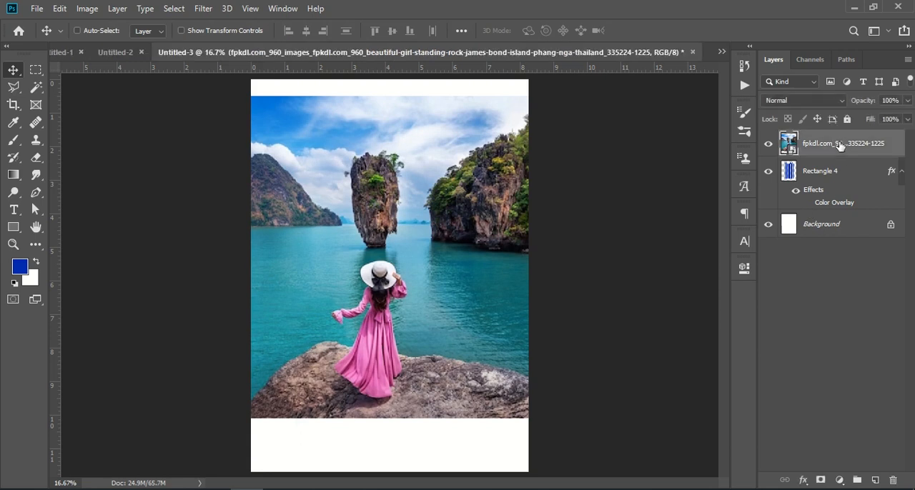
right_click(837, 143)
click(740, 291)
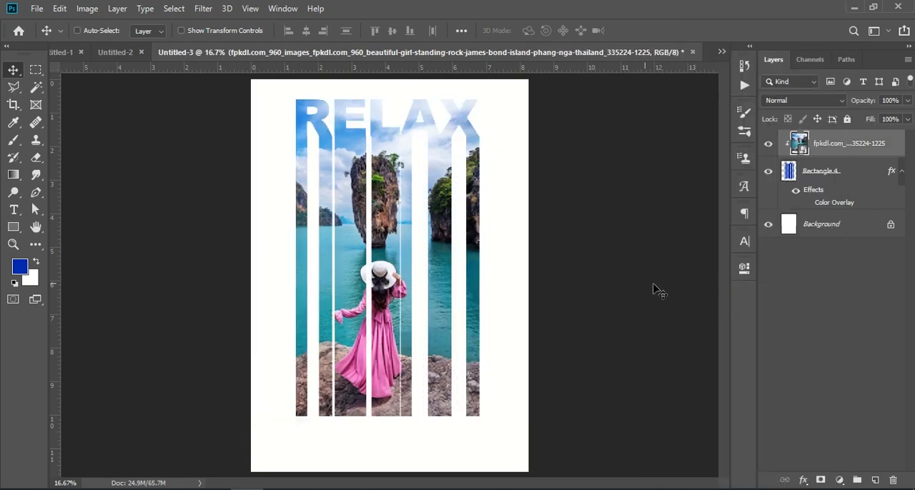
Reposition the clipped island photo so the woman sits under the L and the image fills the stripes to their lower ends.
drag(417, 227, 436, 229)
click(801, 308)
click(377, 281)
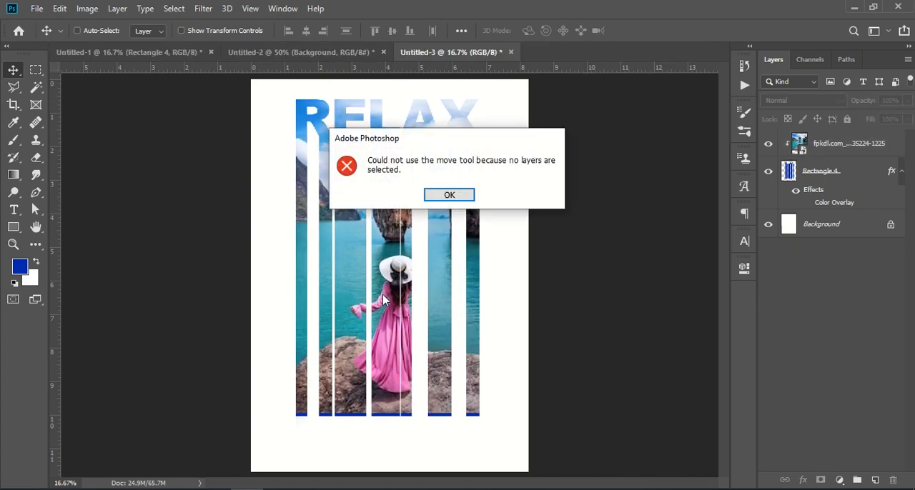
click(465, 196)
click(828, 145)
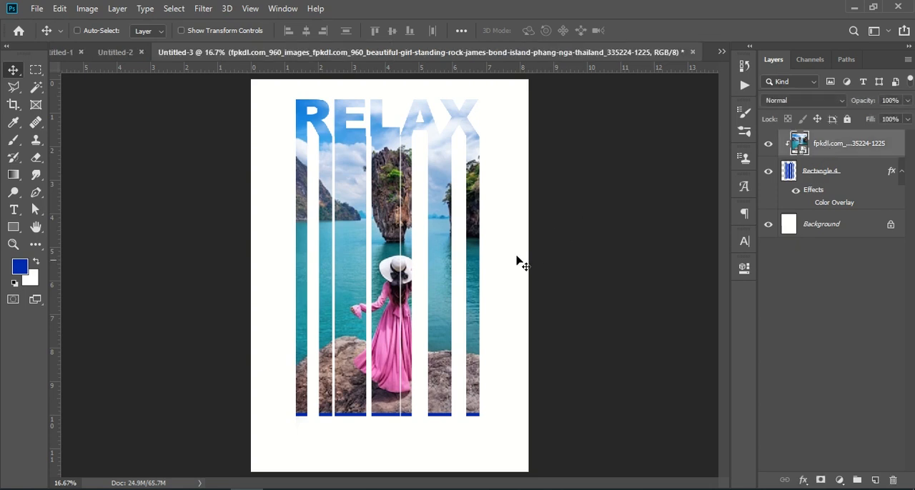
drag(433, 312, 434, 318)
click(831, 337)
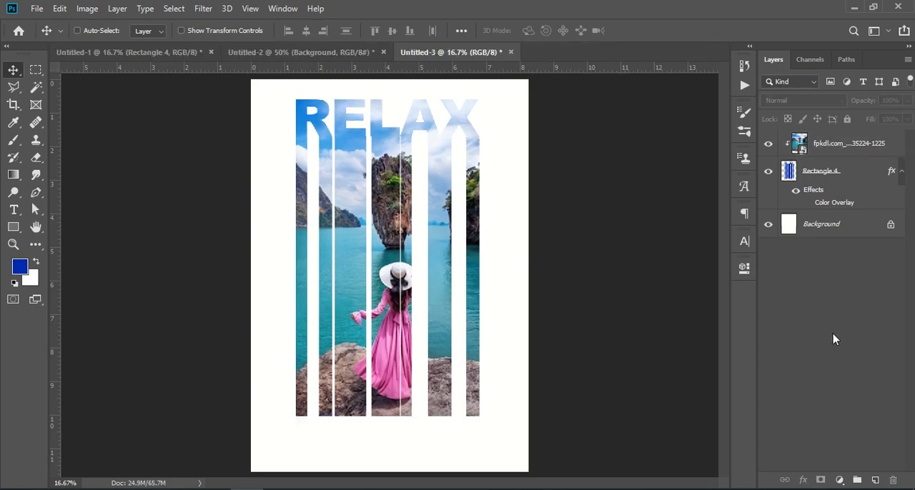
Copy Layer 2 with the tropical resort image from Untitled-1 into Untitled-3 and hide the island photo layer.
click(169, 57)
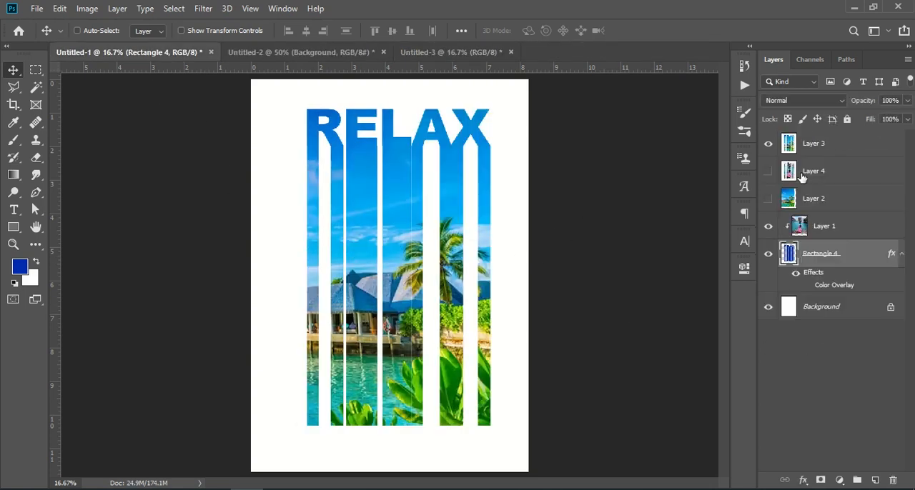
drag(817, 204, 390, 365)
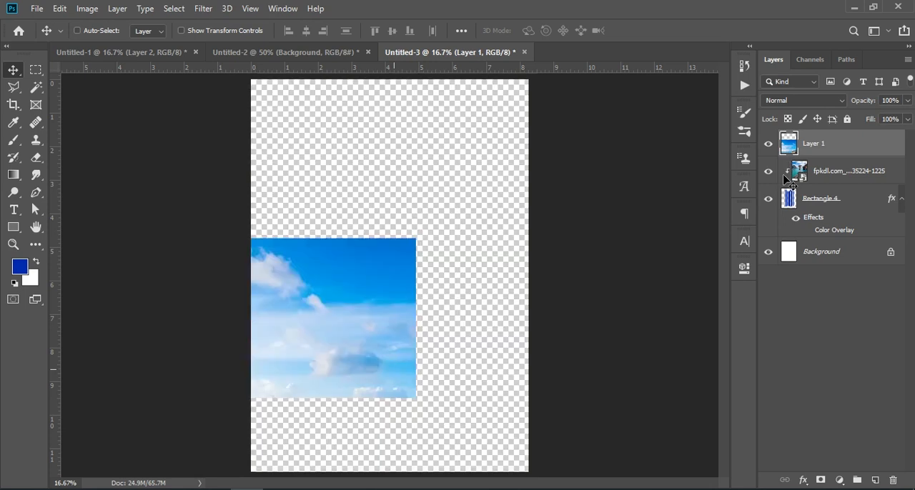
click(770, 171)
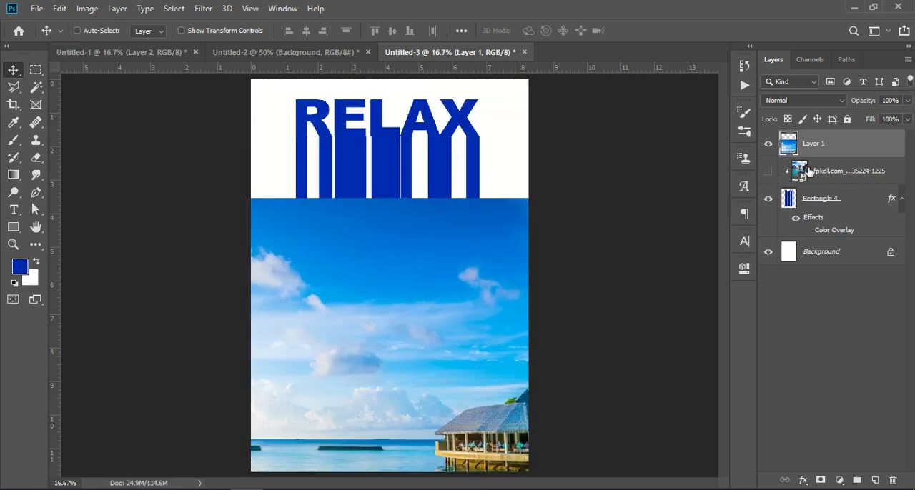
Move the hidden island photo upward and shift the resort image on Layer 1 over the RELAX lettering.
click(829, 172)
drag(392, 346, 387, 249)
click(806, 146)
drag(481, 386, 351, 267)
Restack Layer 1 directly above Rectangle 4 inside the clipping group and shift it so the palm tree falls within the stripes.
drag(844, 147, 842, 177)
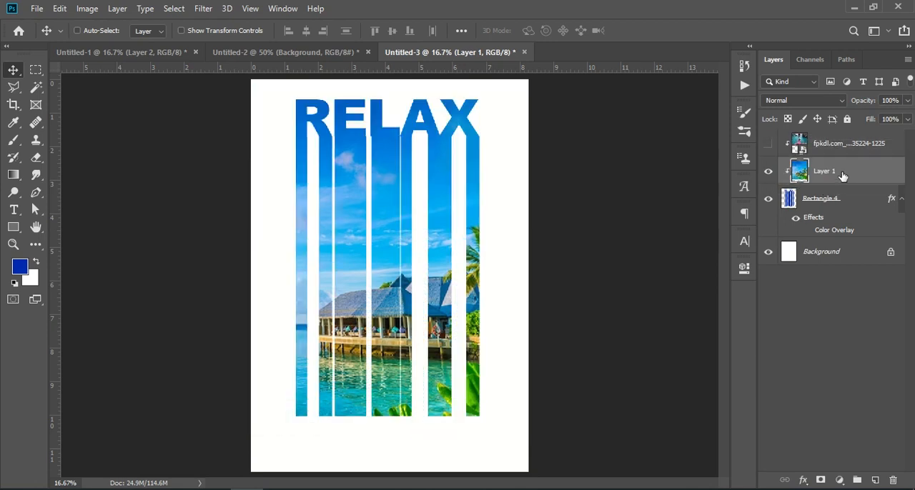
drag(389, 273, 330, 252)
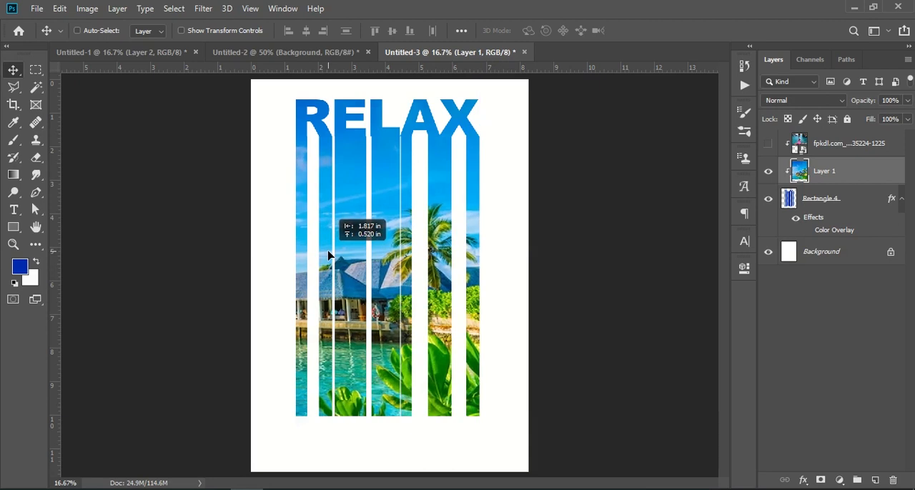
Hide Layer 1, show the island photo and move it down to fill the stripes to their lower ends.
click(769, 171)
click(767, 143)
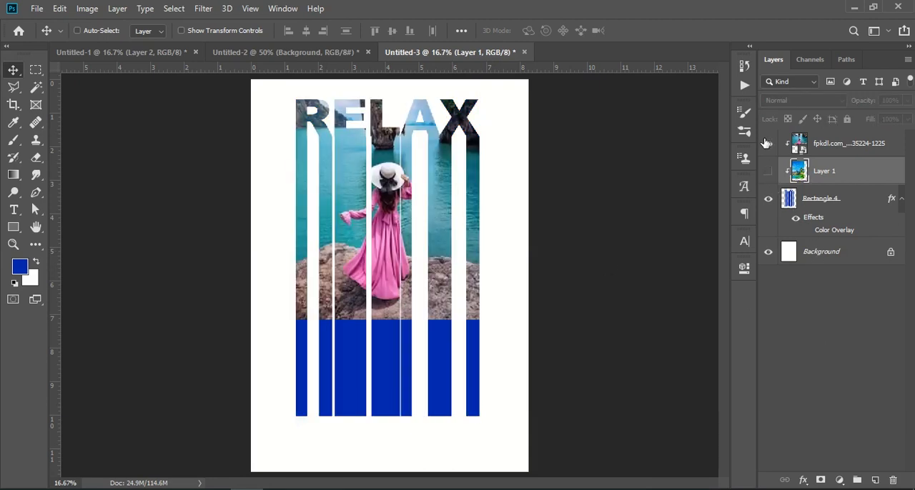
drag(381, 270, 373, 346)
click(851, 144)
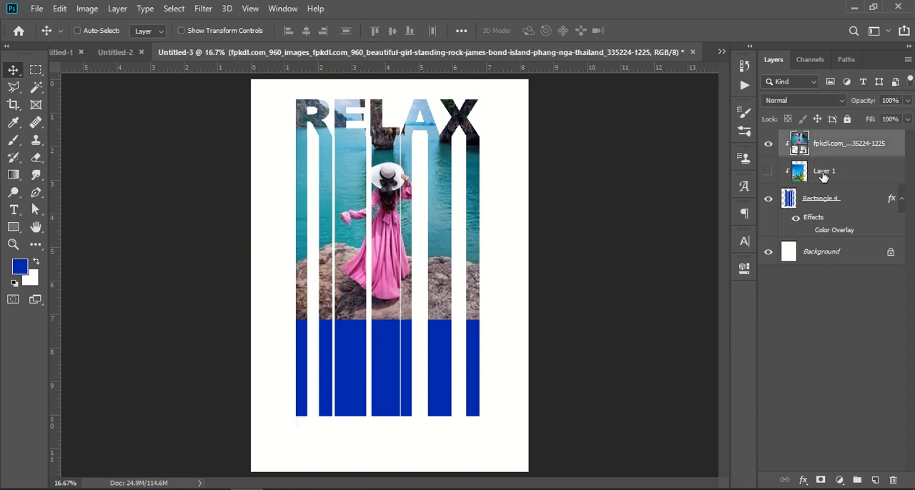
drag(339, 254, 313, 338)
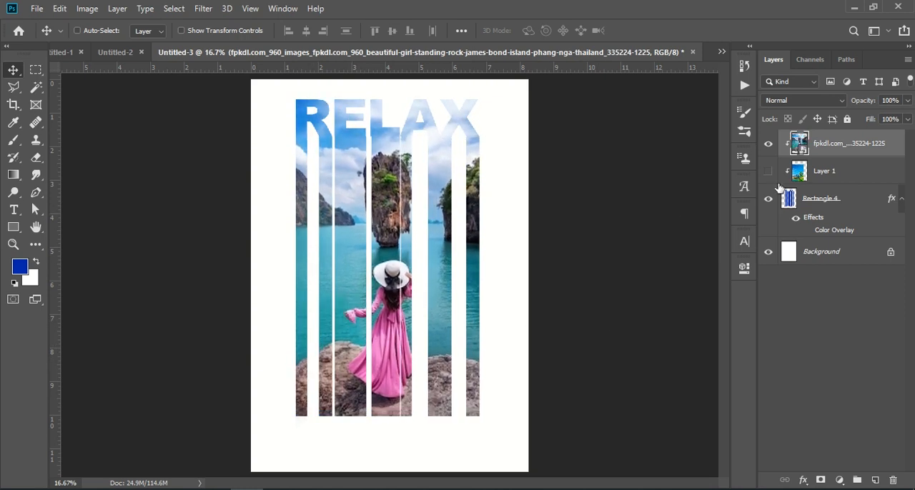
Hide the island photo, show Layer 1 and shift the resort image slightly upward within the lettering.
click(768, 144)
click(808, 173)
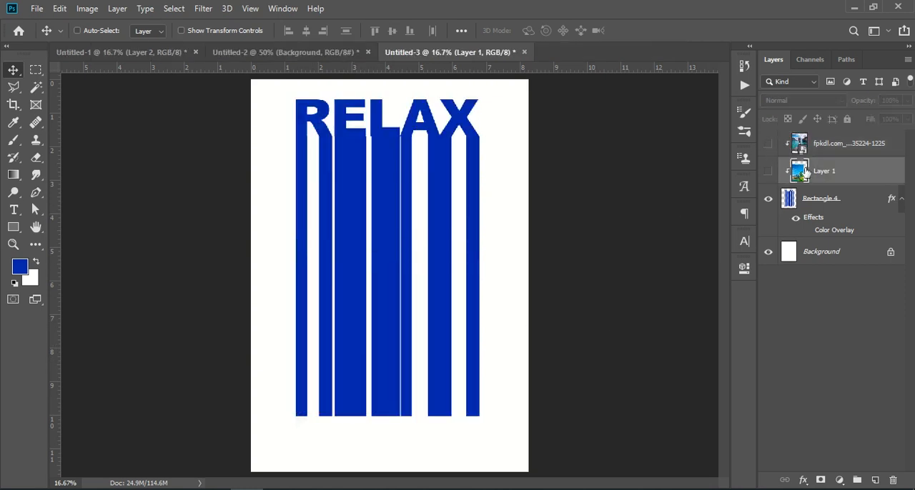
click(769, 172)
drag(371, 272, 378, 192)
click(799, 345)
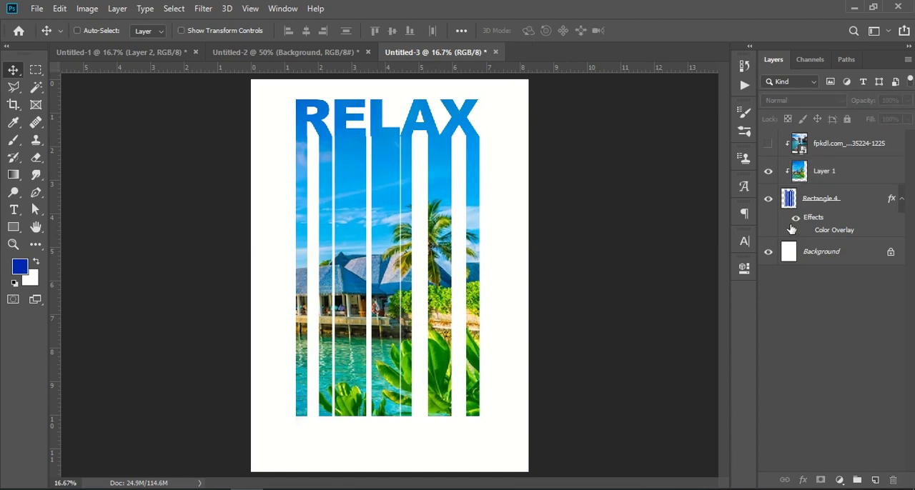
Toggle the island photo's visibility to compare the two image fills, leaving the photo shown over Layer 1.
click(768, 145)
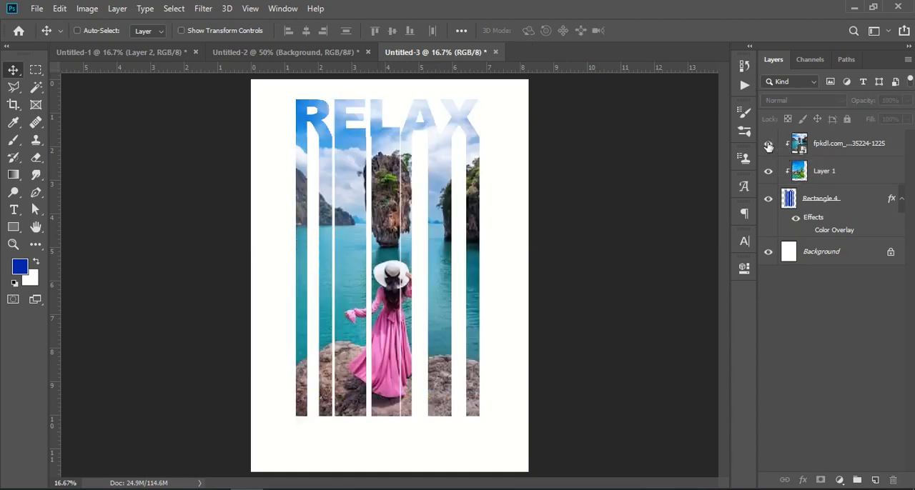
click(769, 146)
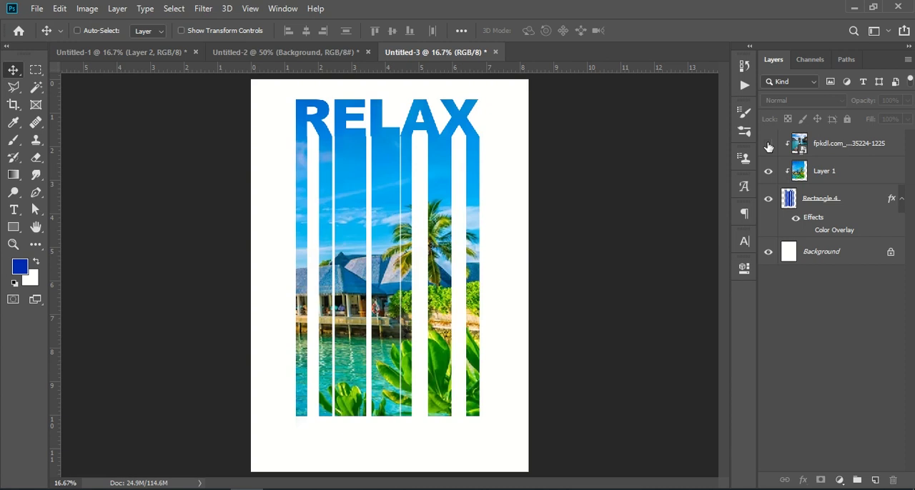
click(768, 146)
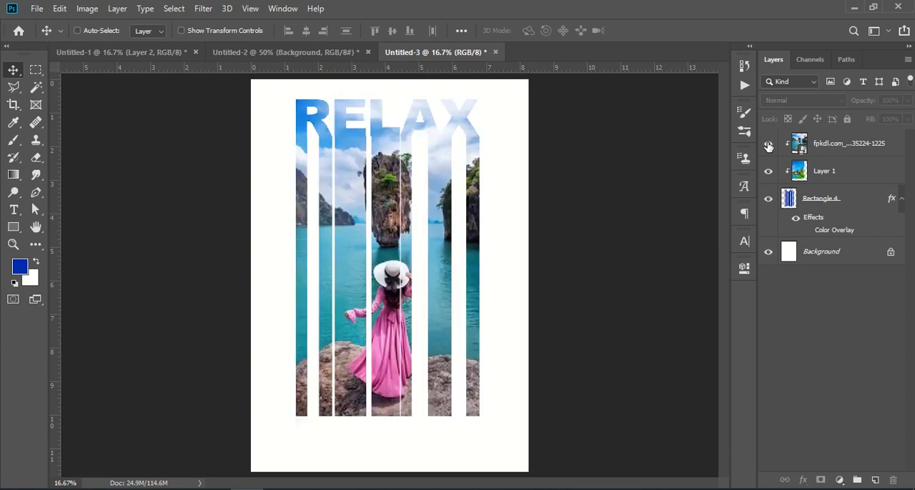